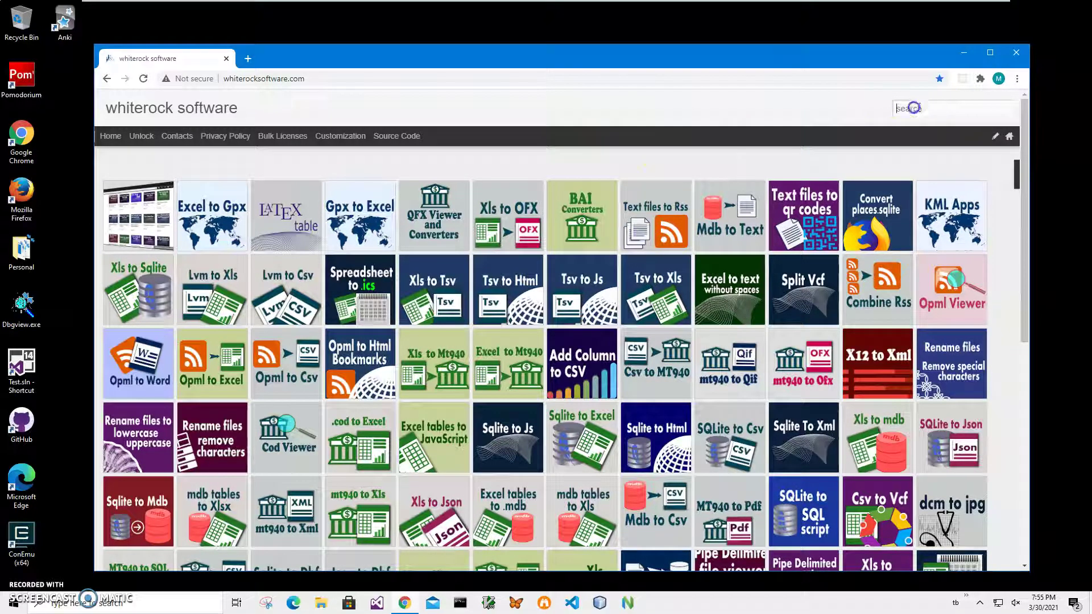
Search whiterocksoftware.com for 'gpx' to narrow the tiles to the five GPX tools
click(919, 109)
text(px)
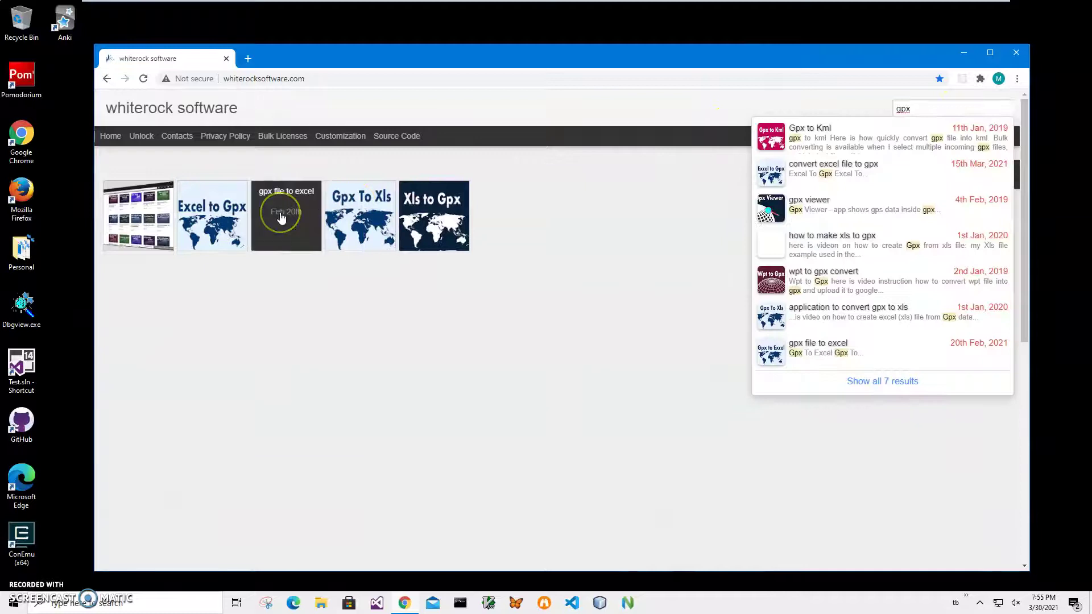
Open the 'gpx file to excel' post and download the GpxToExcelSetup.zip installer archive
click(280, 217)
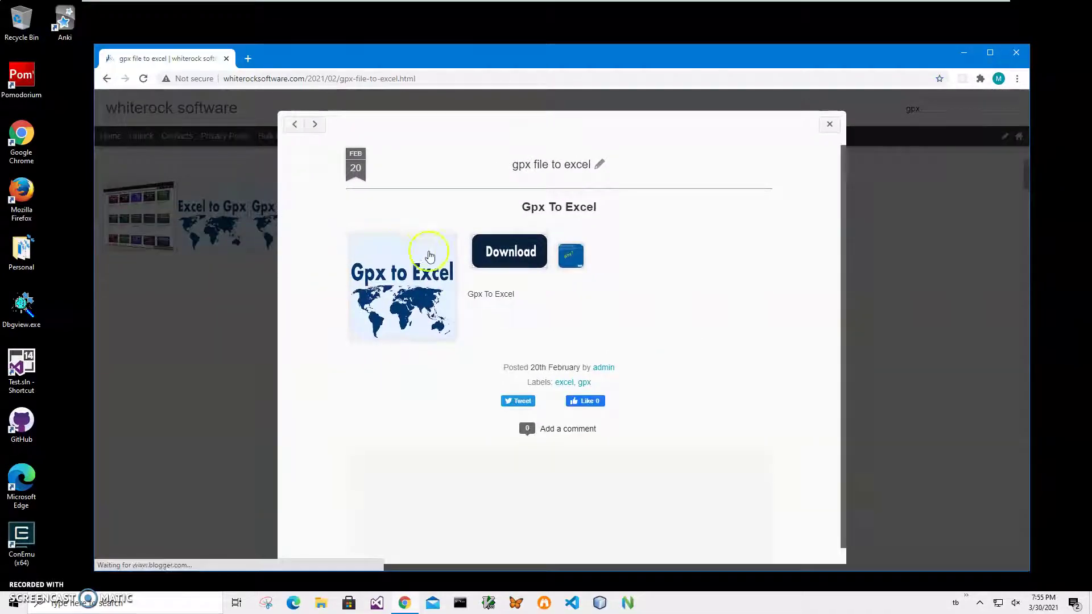
click(505, 266)
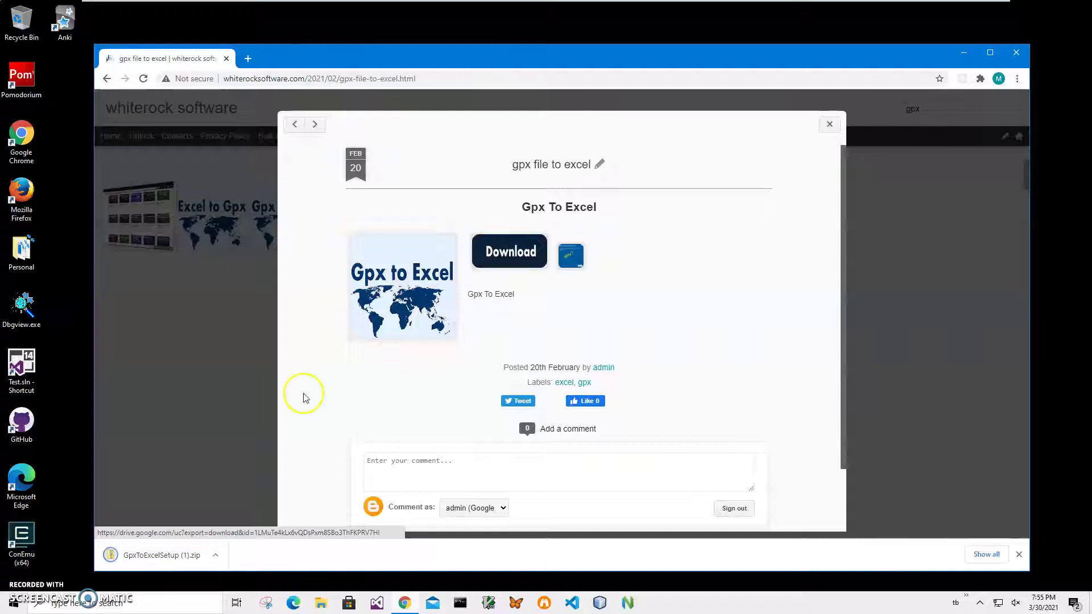
Open GpxToExcelSetup (1).zip and launch GpxToExcelSetup.msi, reaching the SmartScreen warning's Run anyway option
click(179, 564)
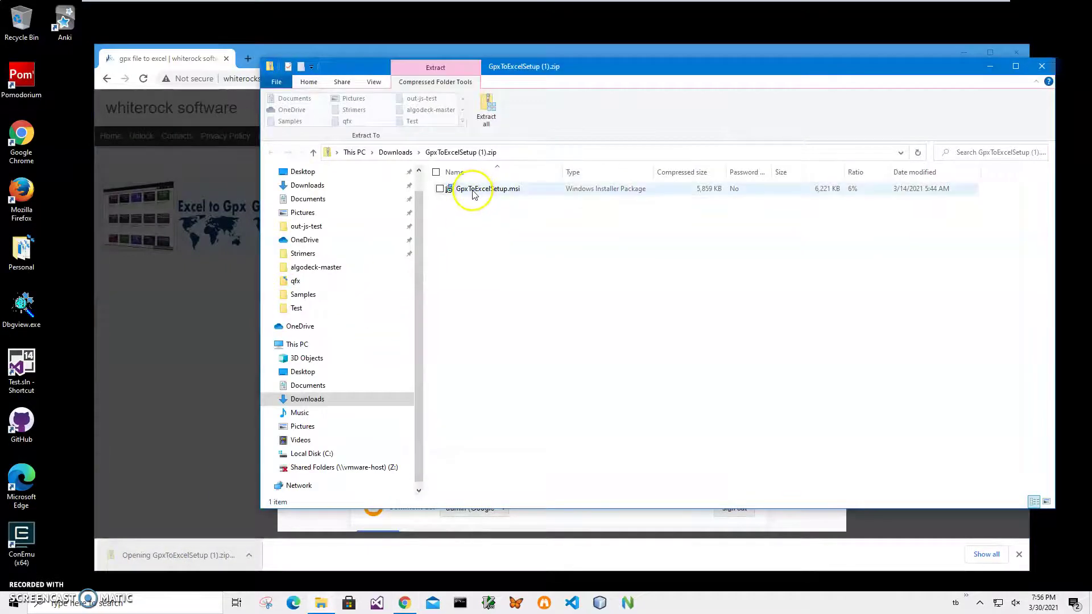
double_click(473, 195)
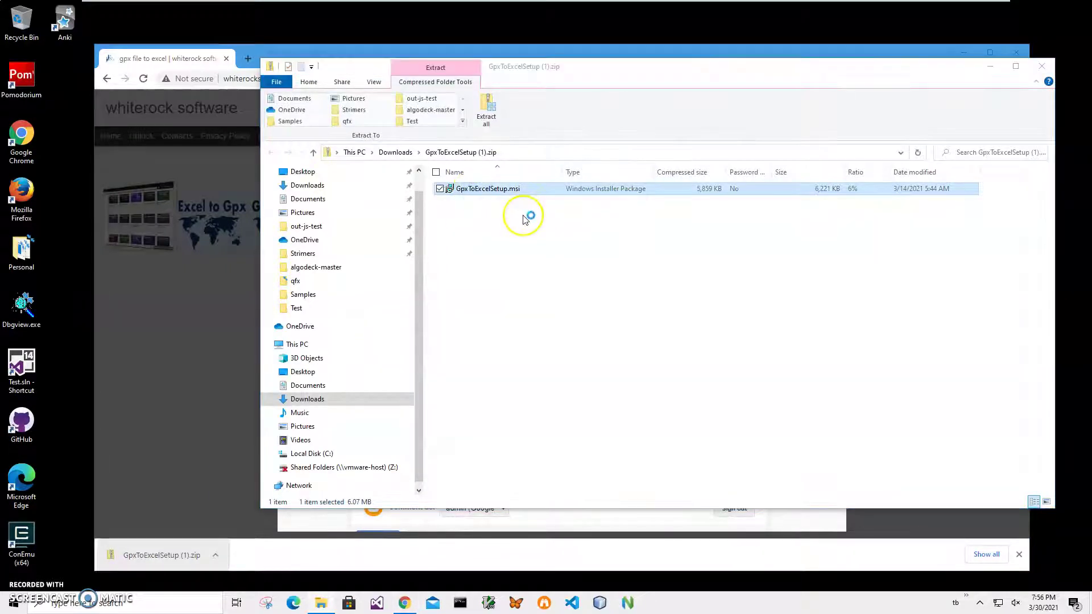
click(430, 222)
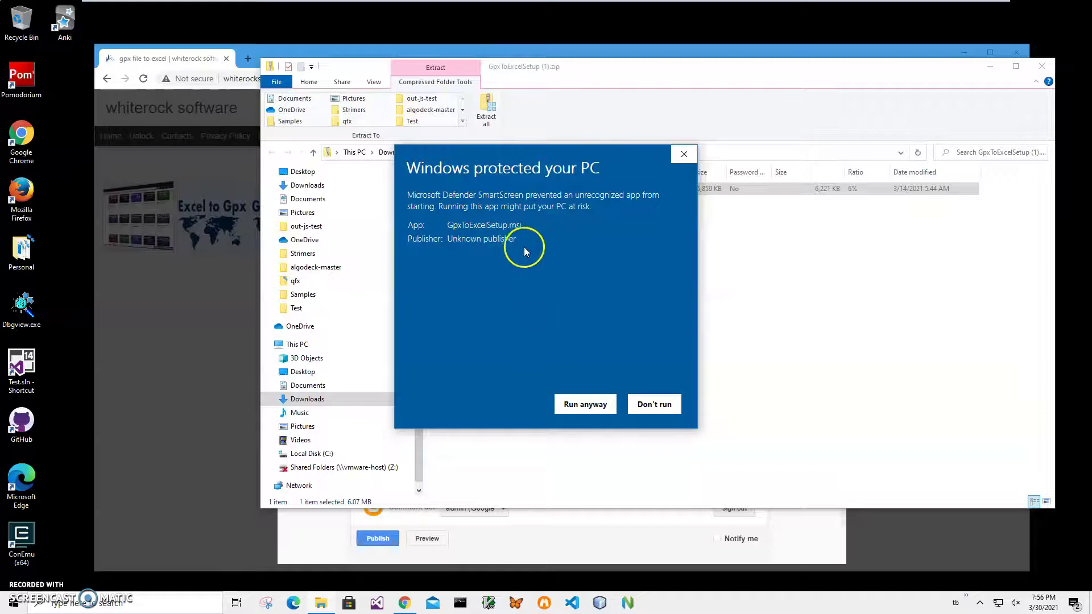
drag(518, 239, 378, 242)
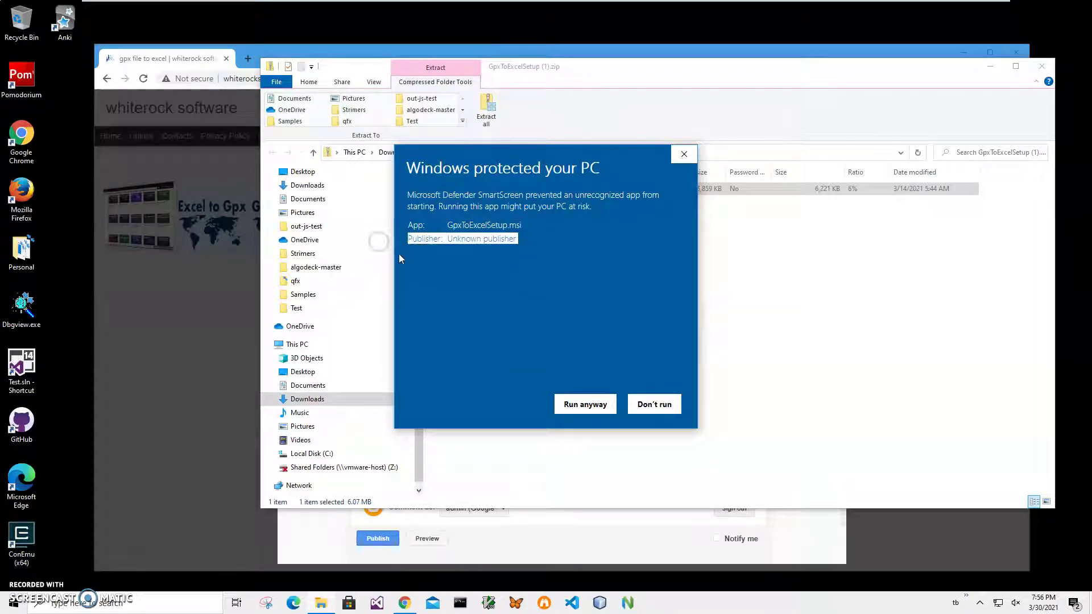
Install GpxToExcel past SmartScreen and User Account Control, then close the zip folder window
click(586, 405)
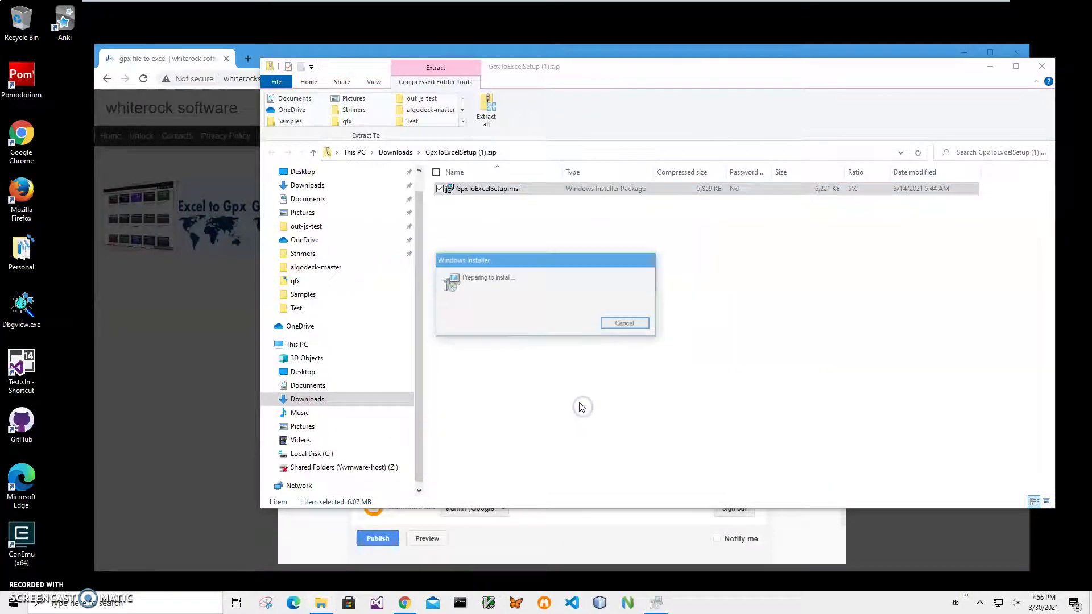
click(601, 390)
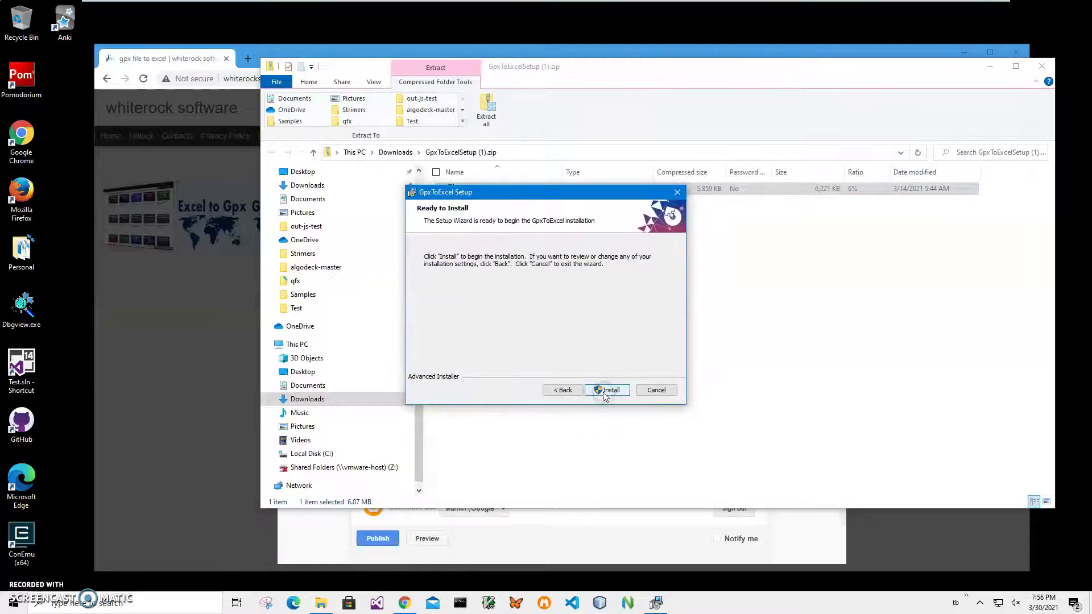
click(603, 391)
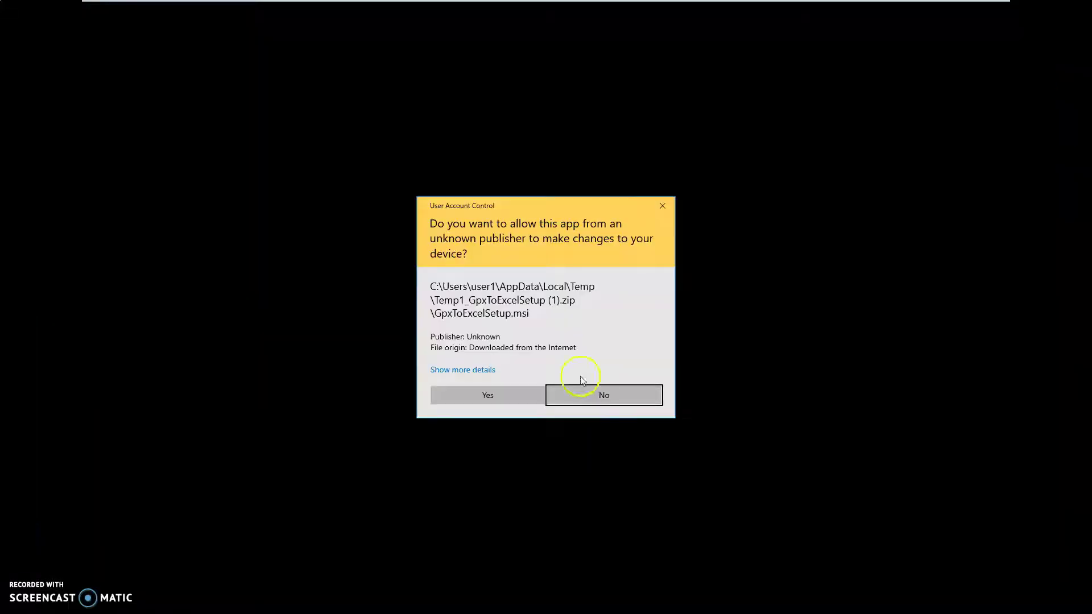
click(527, 392)
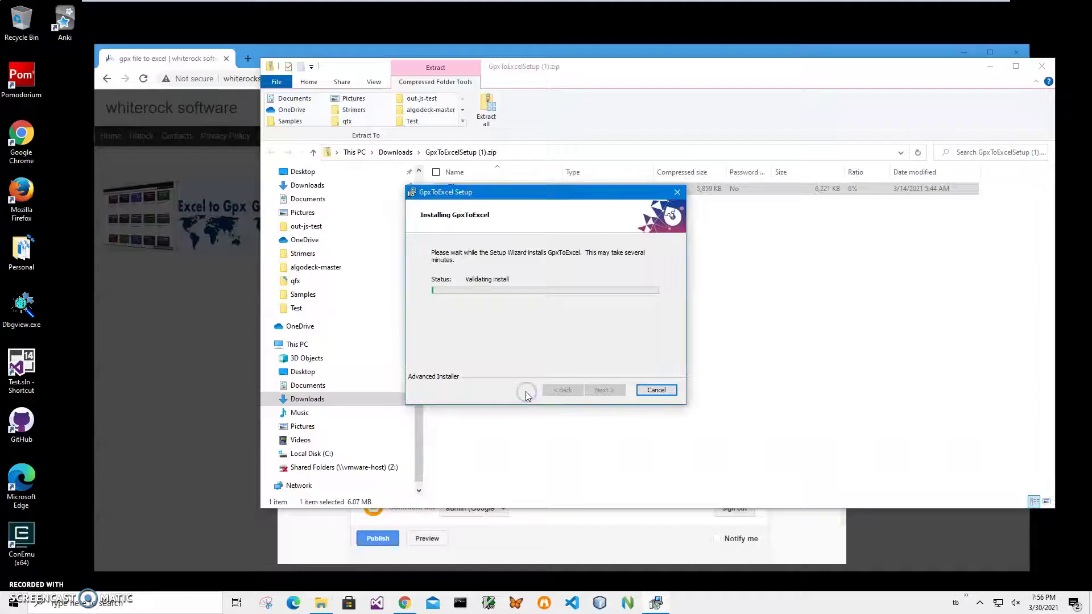
click(624, 392)
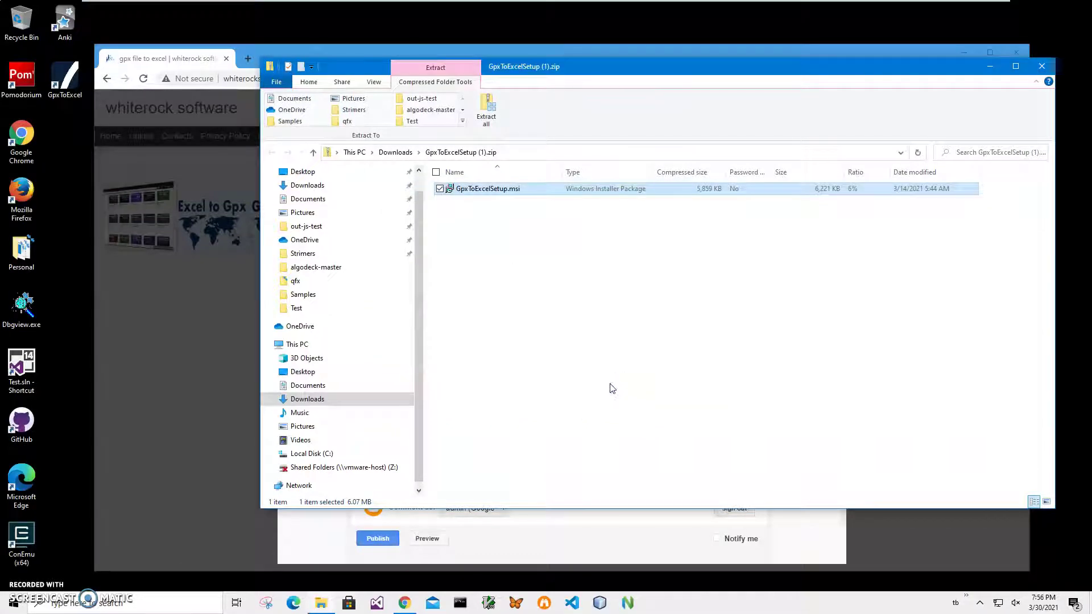
double_click(63, 97)
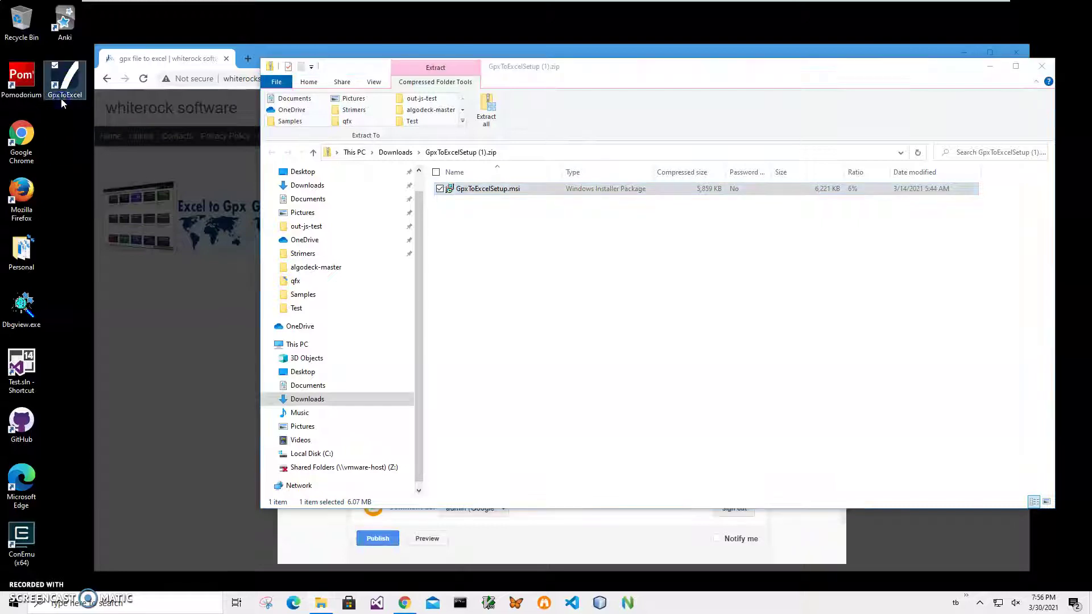
click(1042, 65)
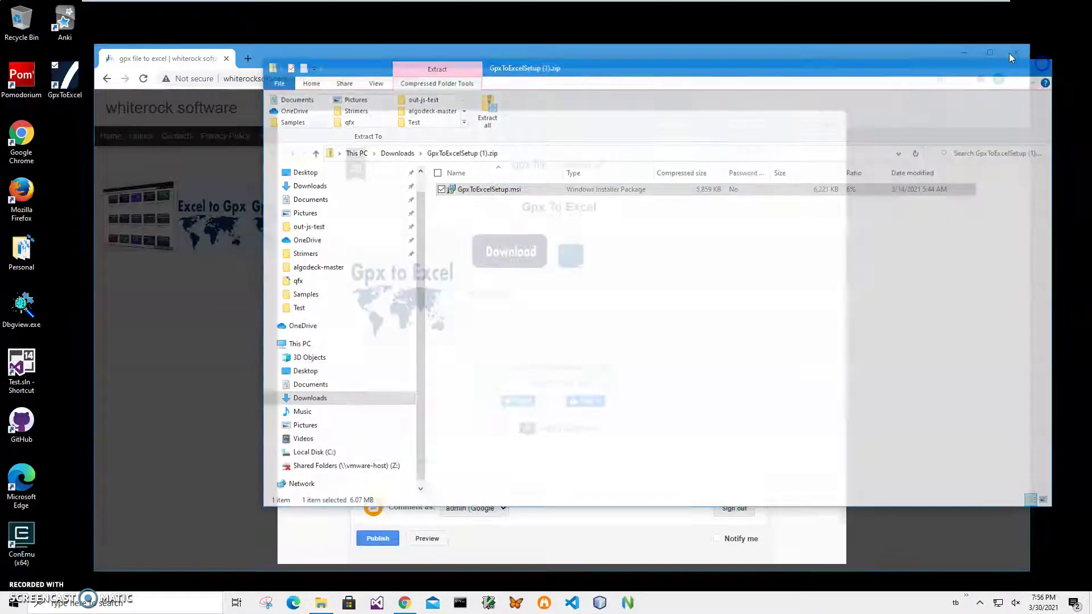
Close Chrome, launch Gpx To Excel, and select MyTrack.gpx from Documents as input
click(1014, 53)
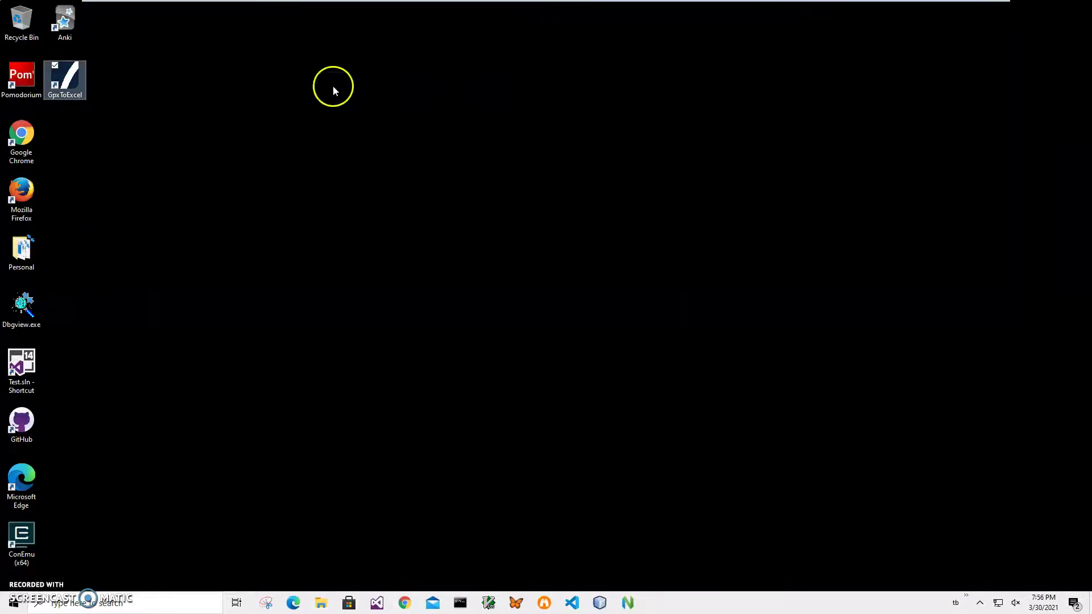
double_click(70, 81)
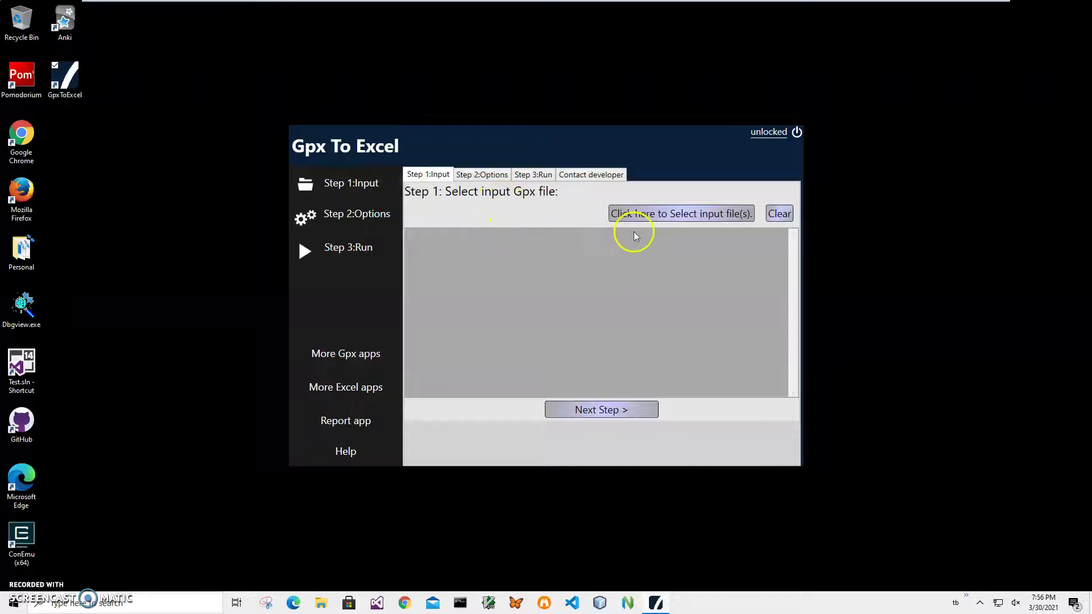
click(638, 213)
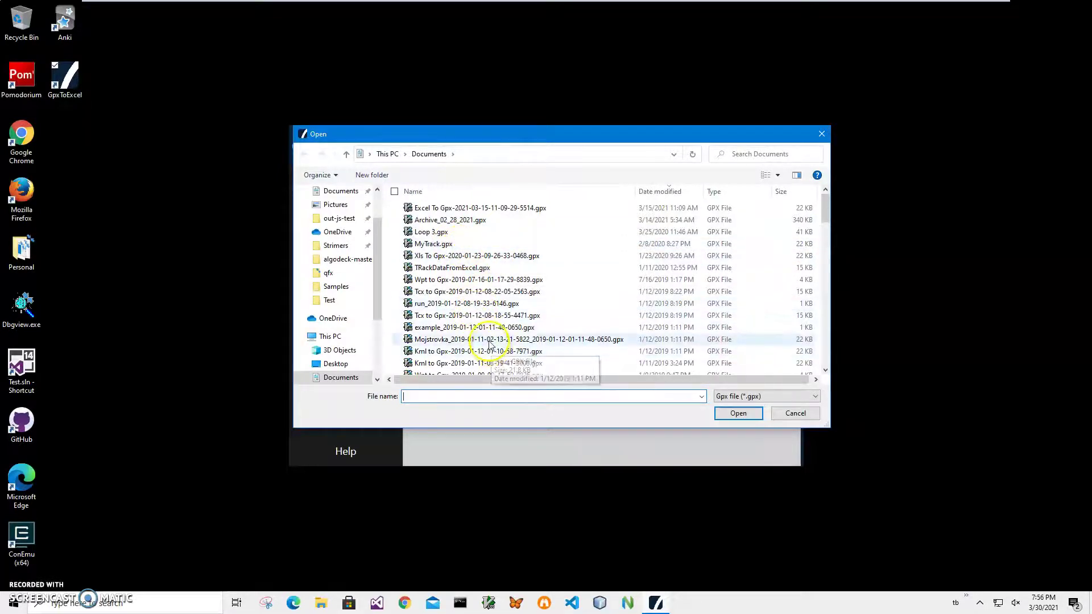
mouse_move(478, 340)
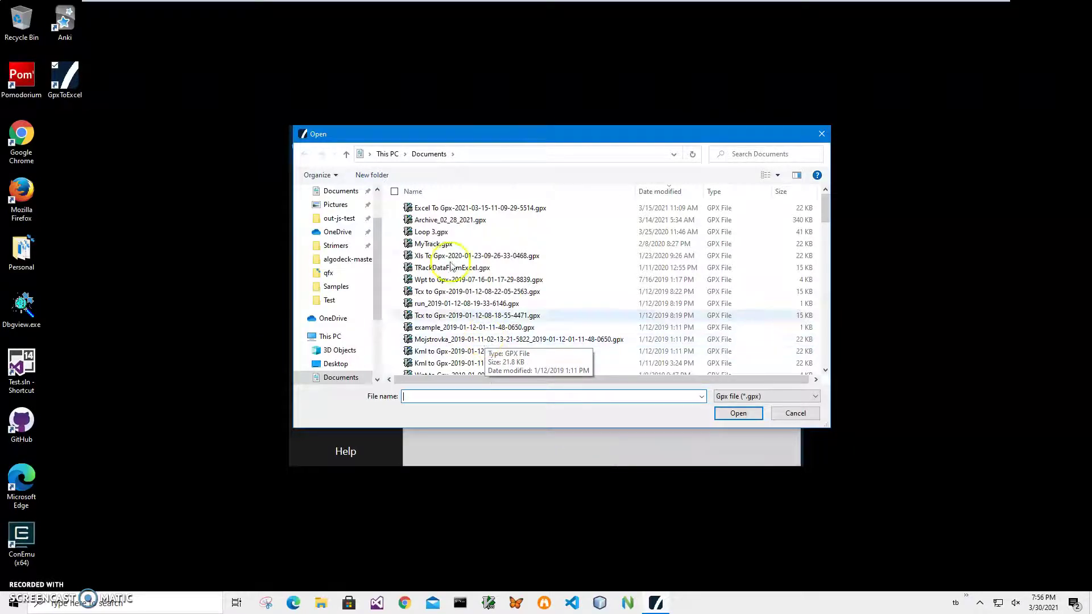
click(431, 244)
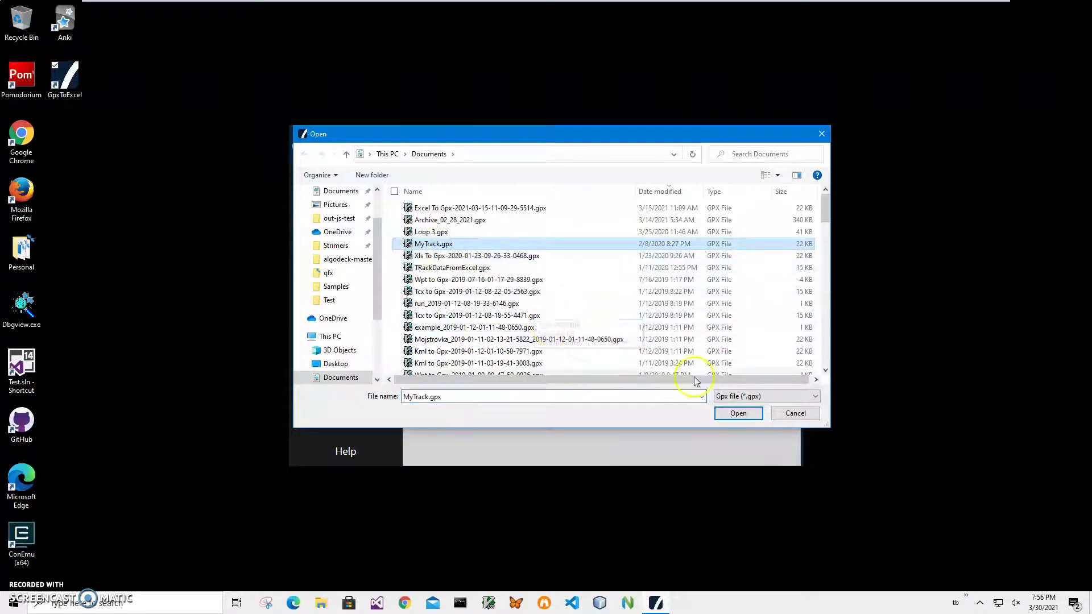
click(739, 414)
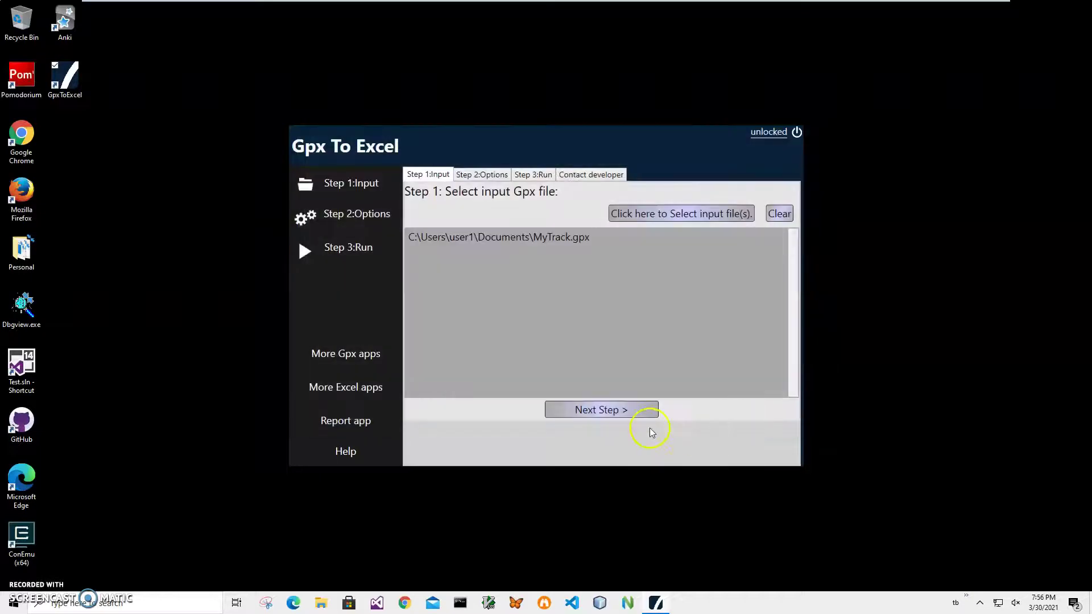
click(639, 409)
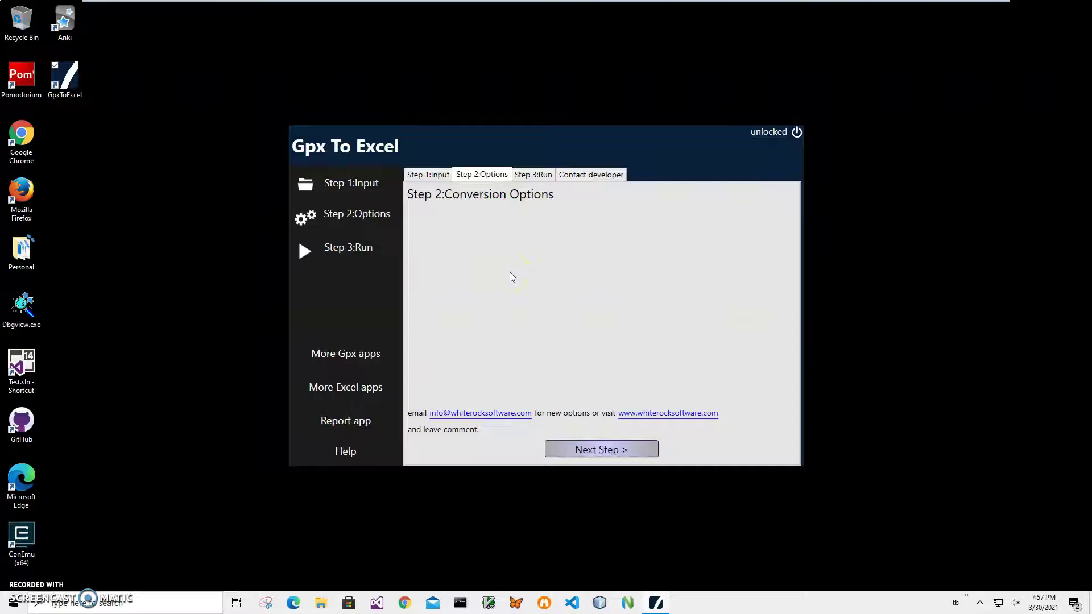
click(624, 450)
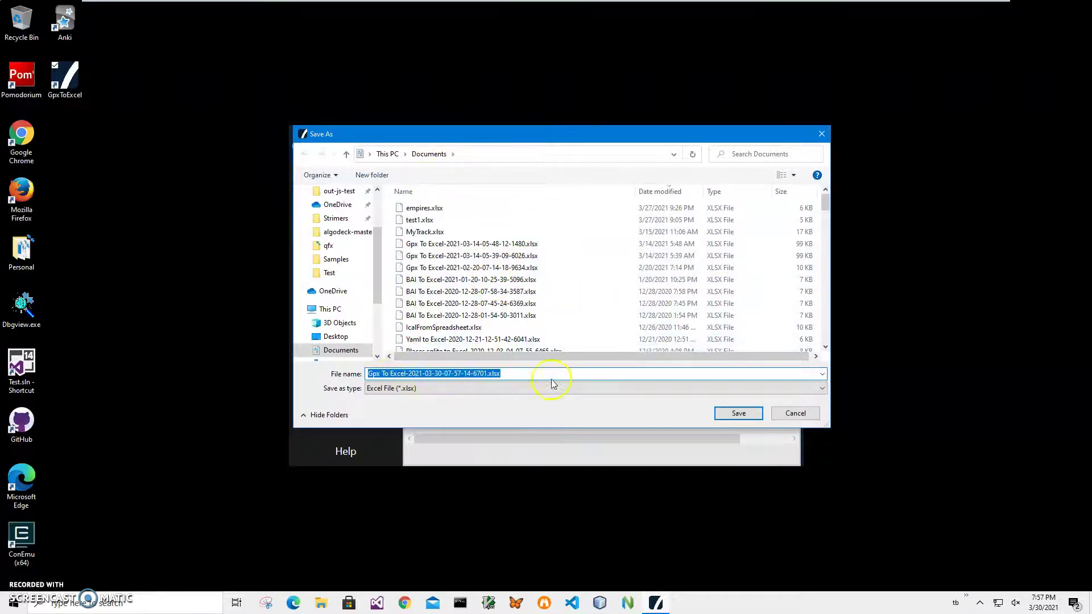
click(740, 415)
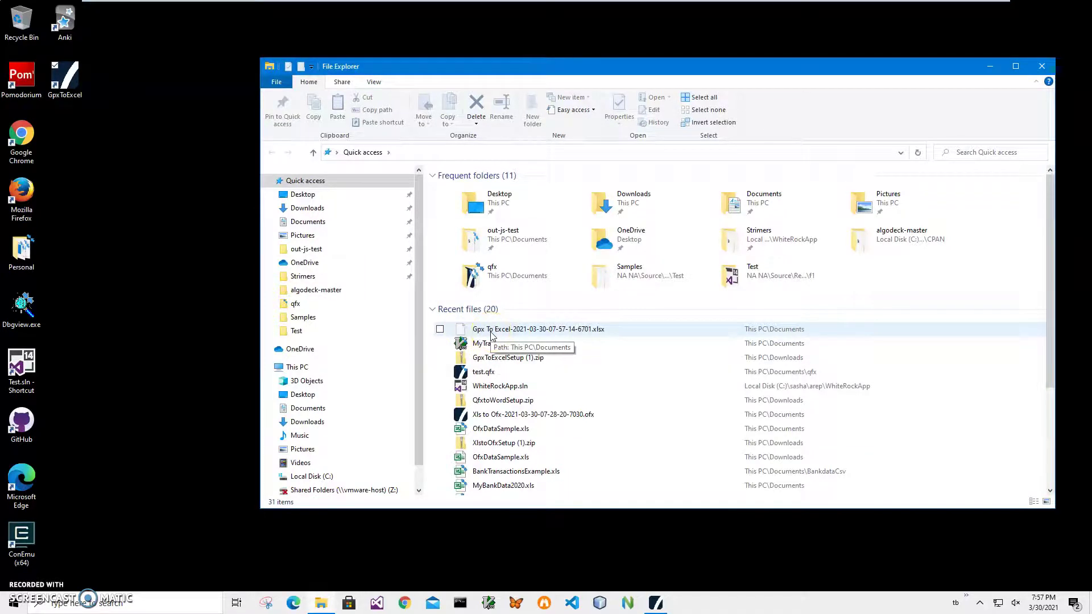
Open the new Gpx To Excel .xlsx from Recent files with Excel Mobile
click(490, 334)
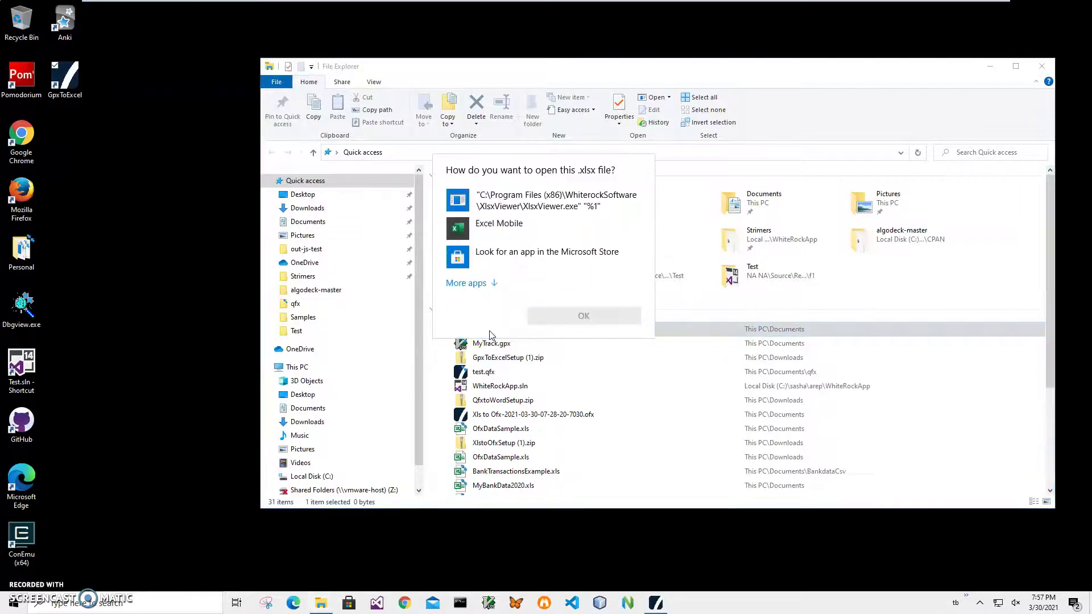
click(494, 229)
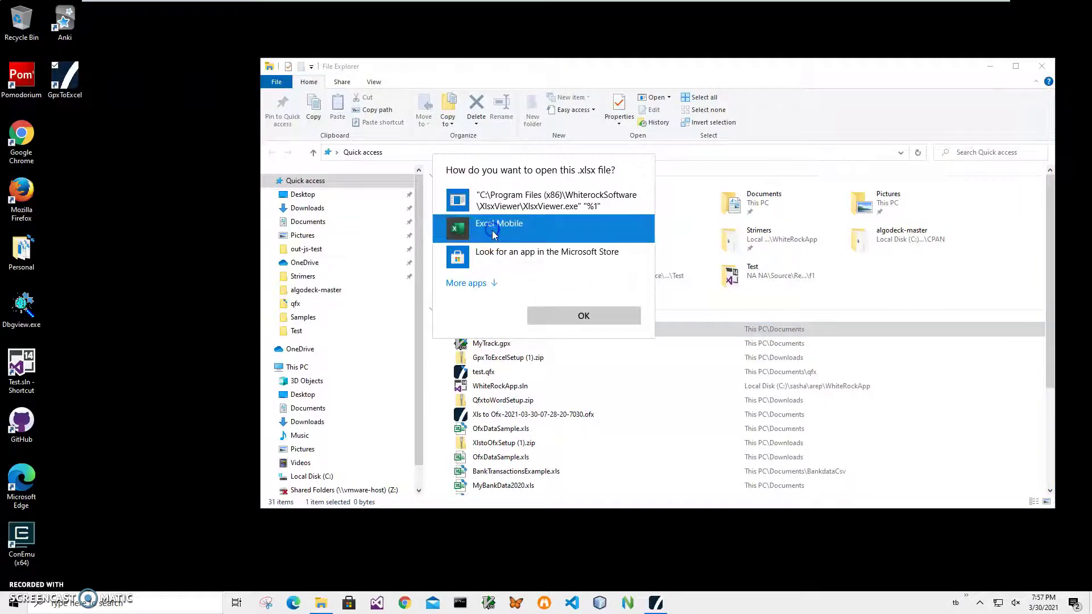
click(570, 321)
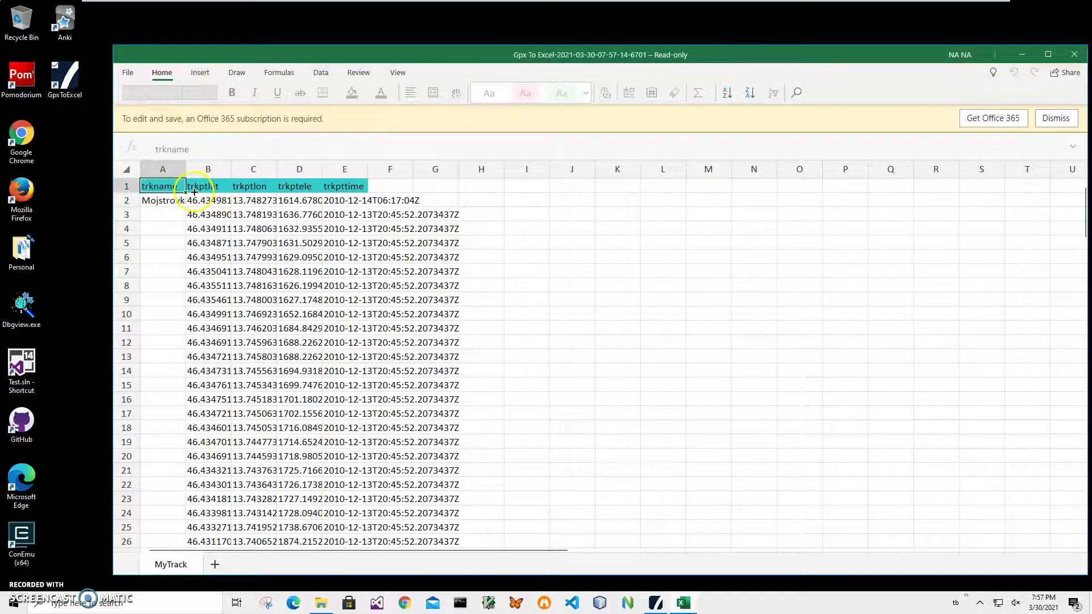
click(196, 258)
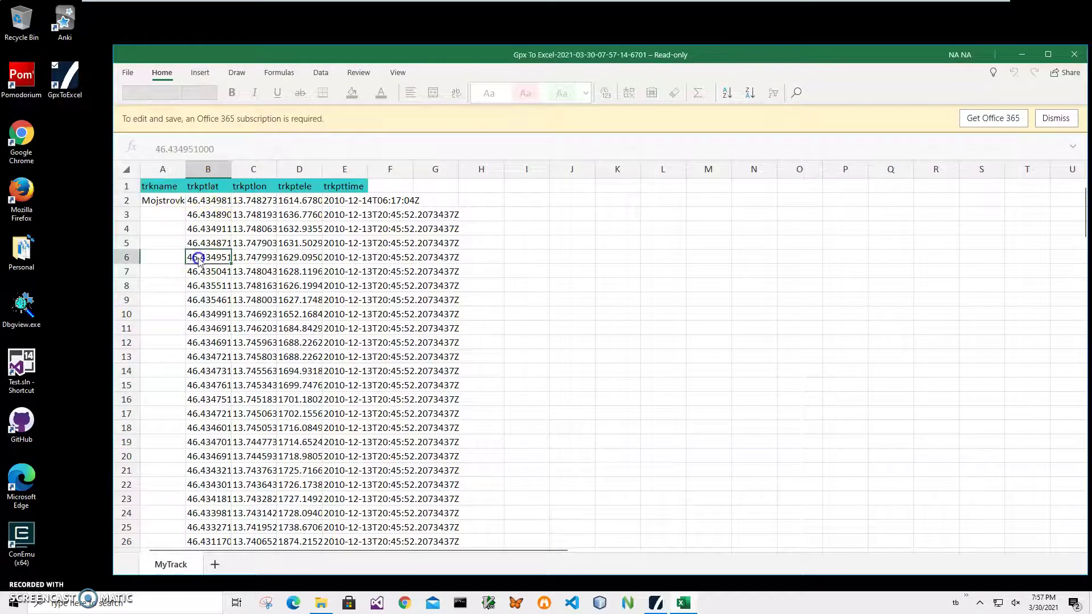
click(260, 256)
click(307, 256)
click(359, 256)
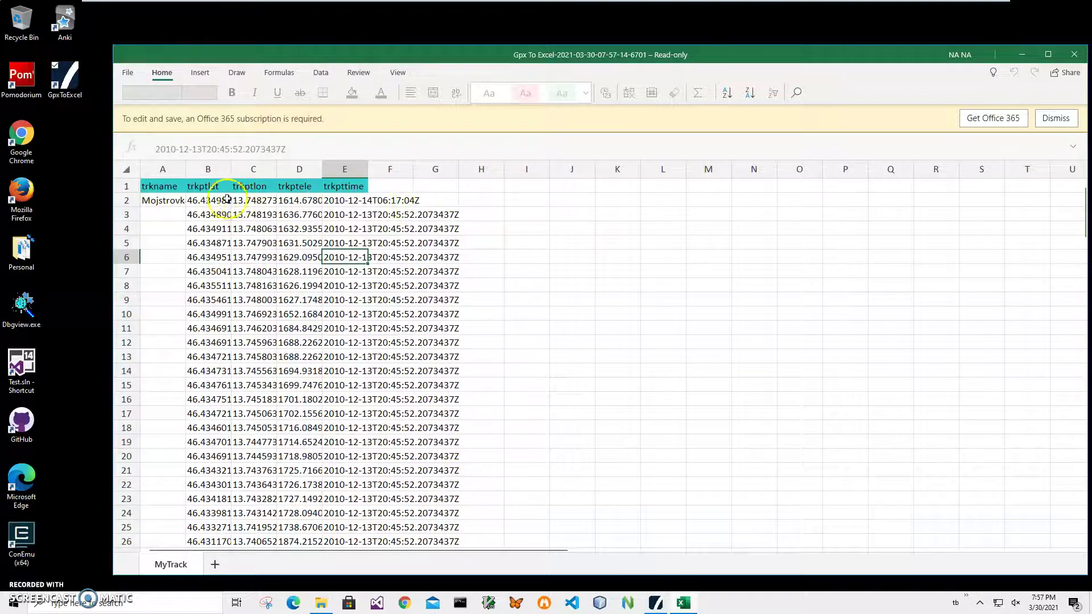
click(206, 202)
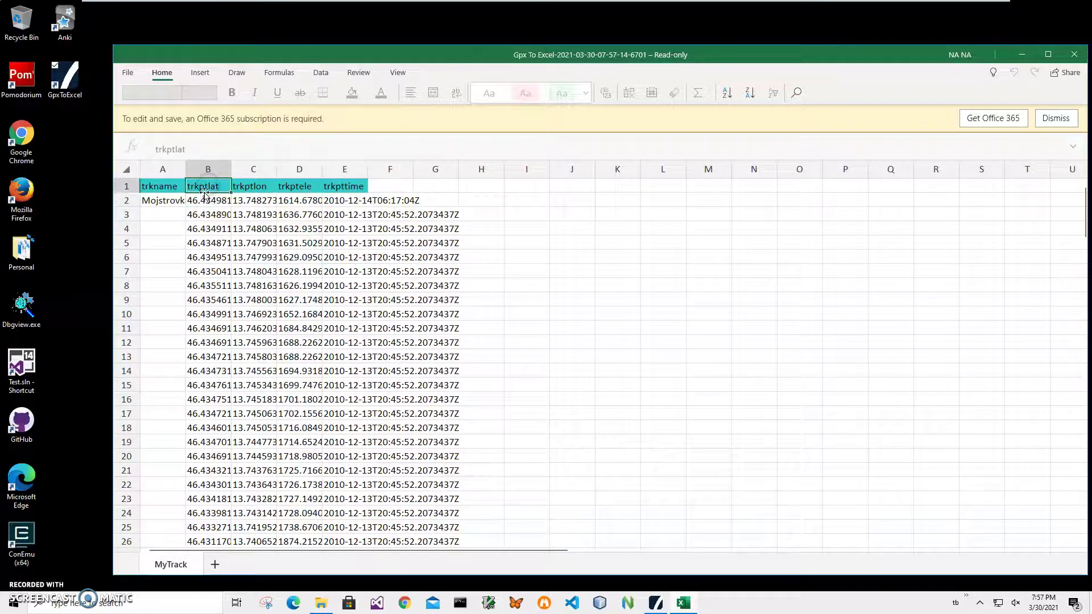
click(263, 197)
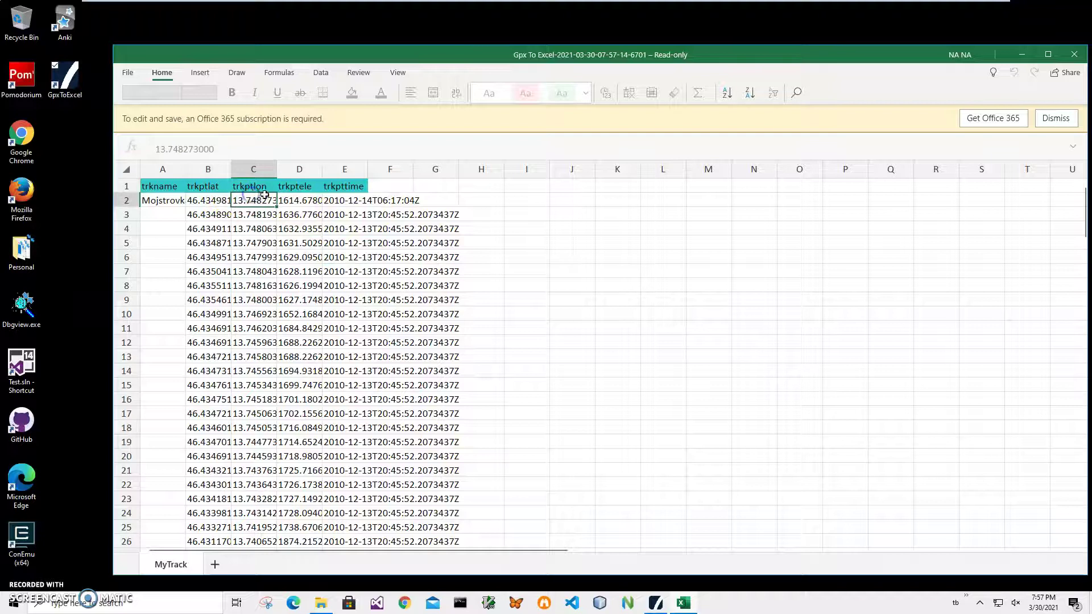
click(303, 186)
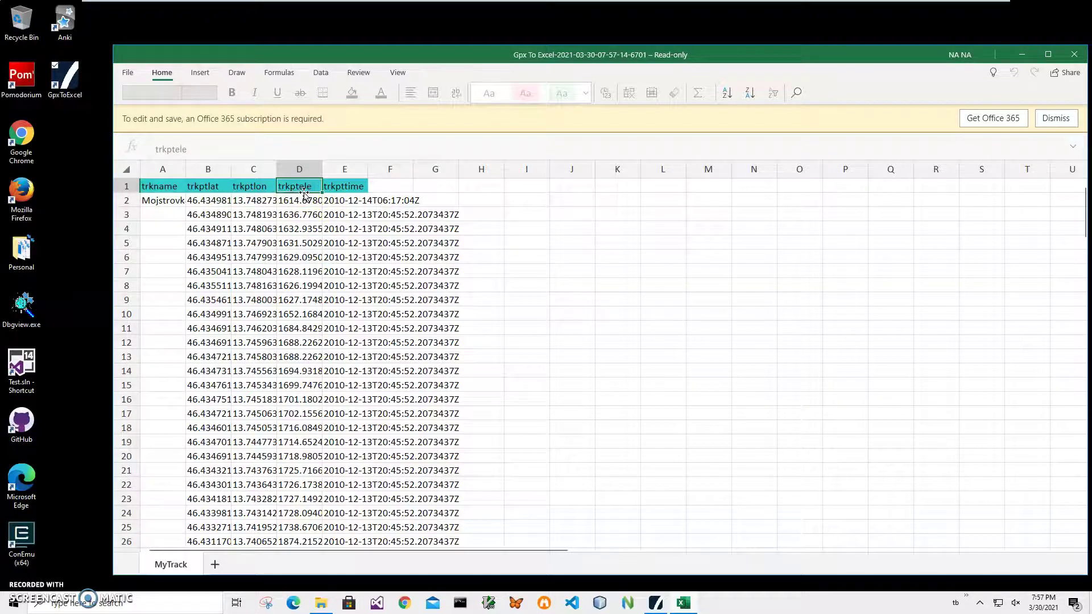
click(346, 187)
click(354, 213)
click(353, 256)
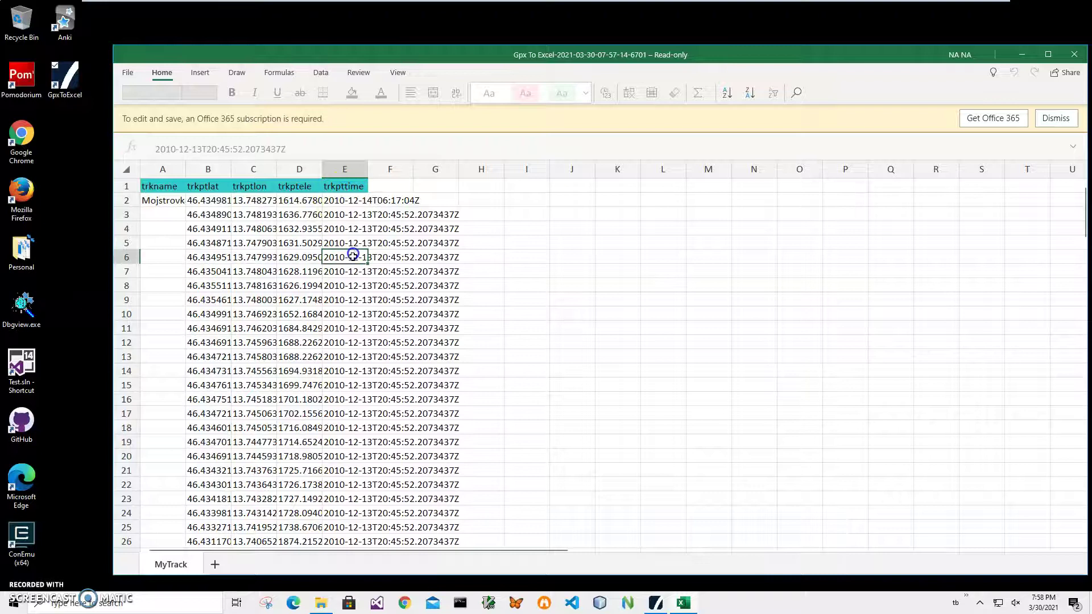
click(353, 314)
click(247, 257)
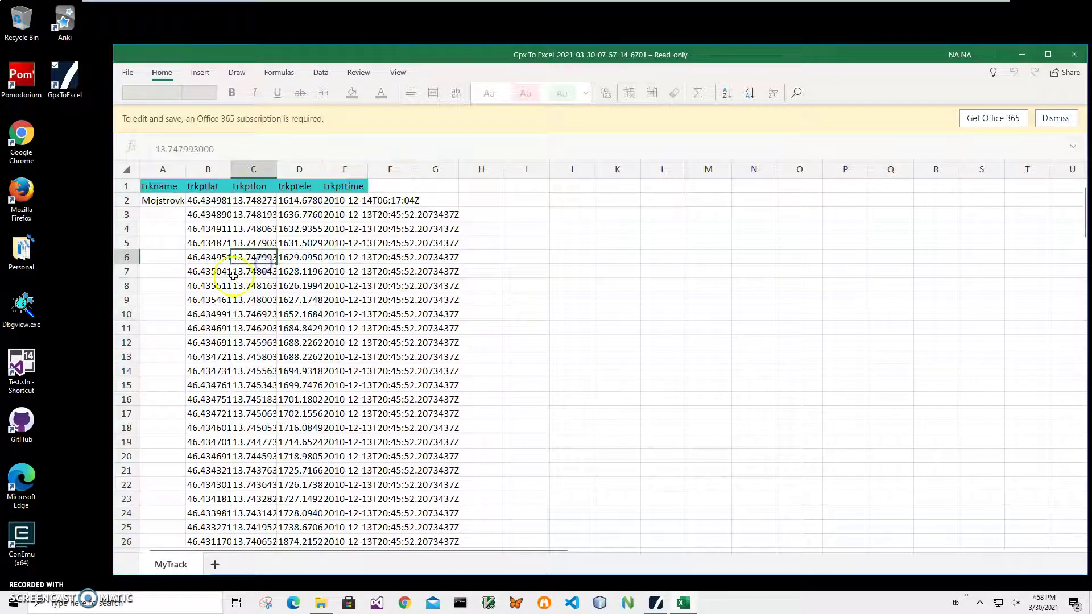
click(208, 214)
scroll(214, 289, down, 4)
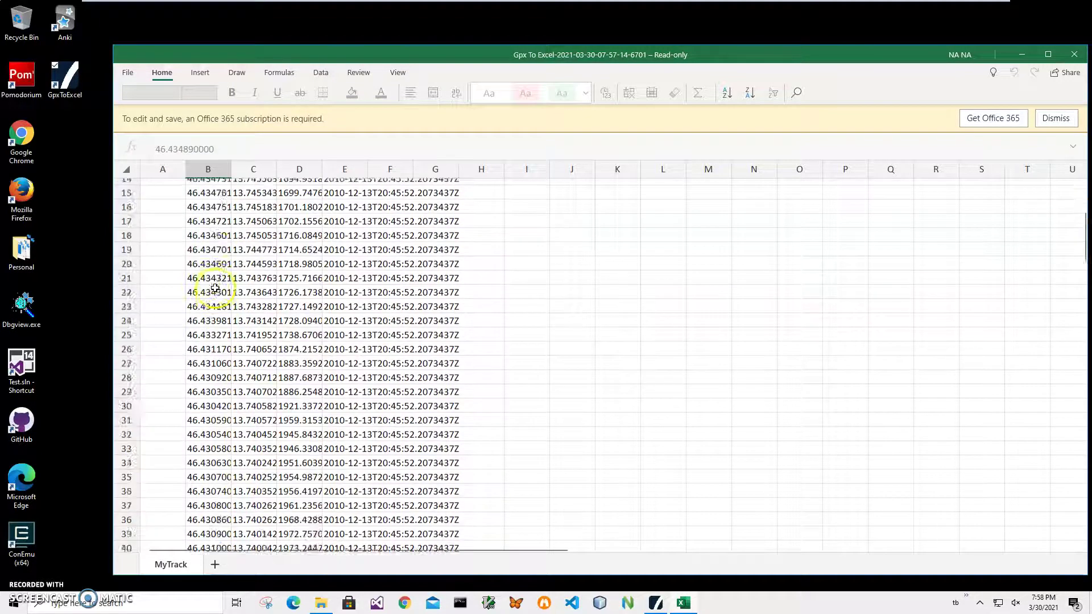
scroll(214, 289, down, 4)
scroll(214, 288, up, 9)
click(163, 203)
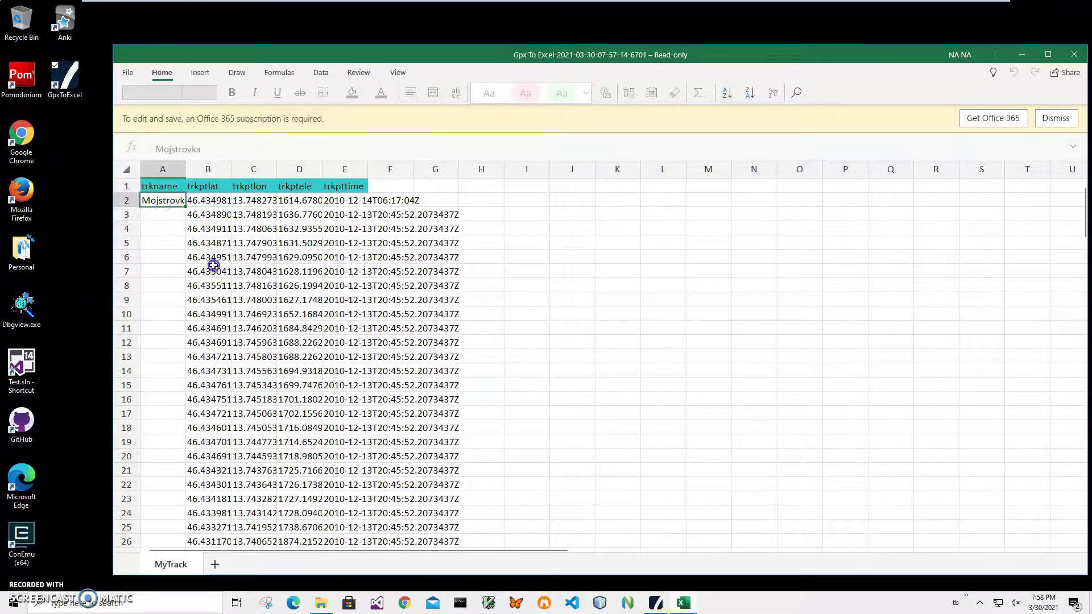
click(214, 266)
scroll(213, 266, down, 3)
scroll(218, 282, down, 6)
scroll(223, 307, down, 8)
scroll(233, 342, down, 6)
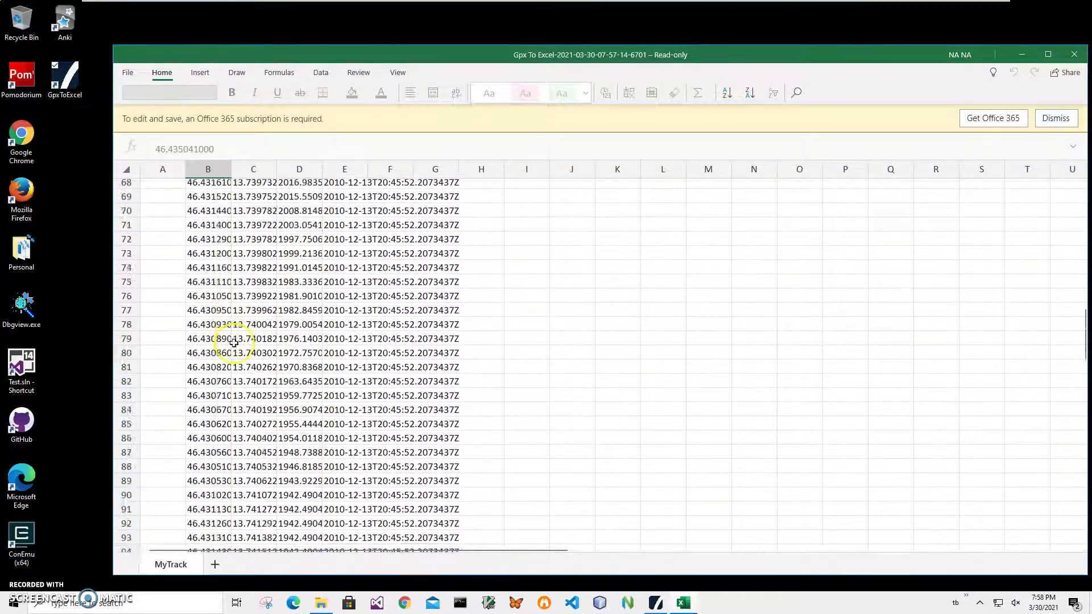
scroll(233, 343, down, 7)
scroll(226, 341, down, 7)
scroll(226, 346, down, 2)
scroll(230, 354, down, 1)
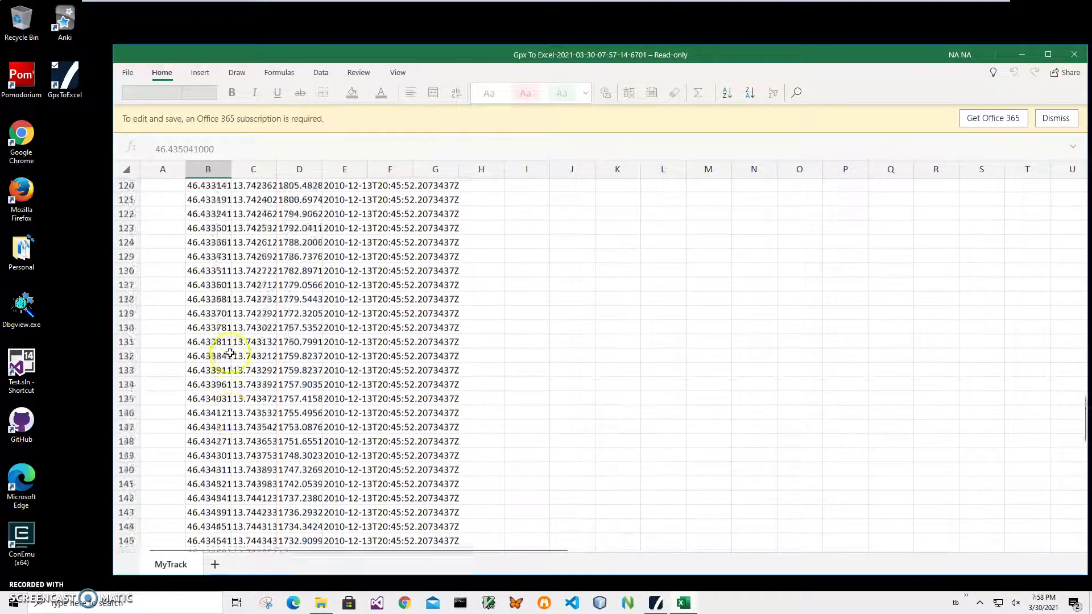
scroll(230, 354, up, 8)
scroll(244, 342, up, 2)
scroll(248, 337, up, 2)
scroll(250, 330, up, 2)
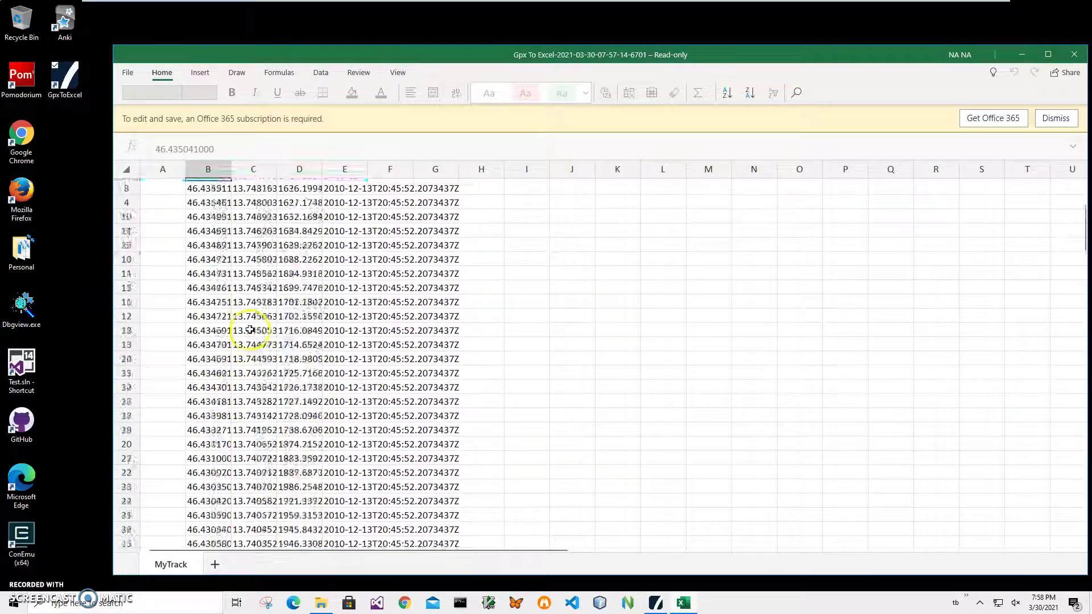
scroll(251, 330, up, 3)
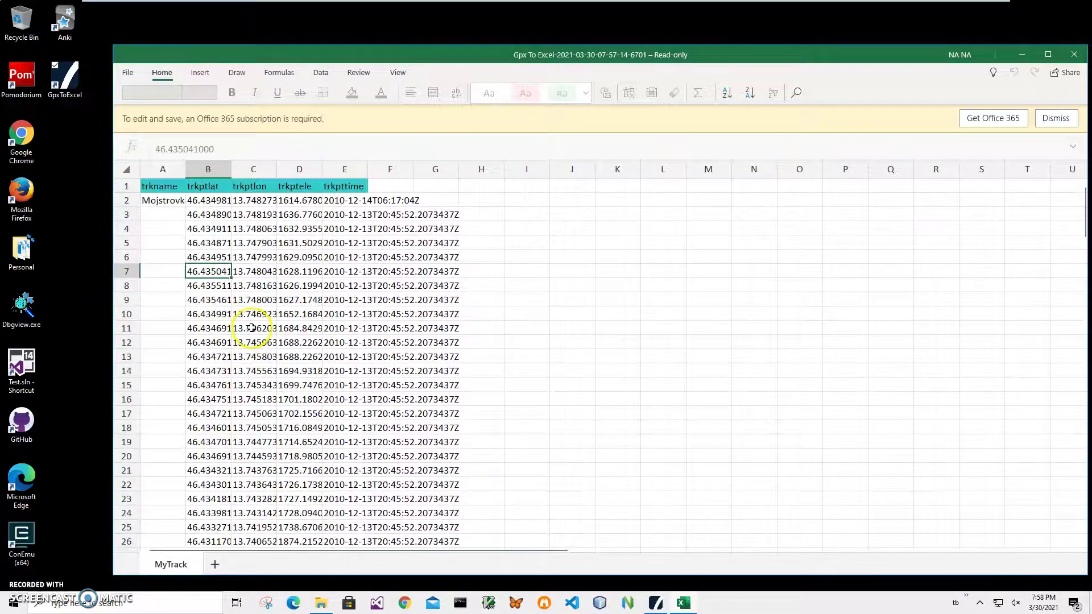
click(288, 214)
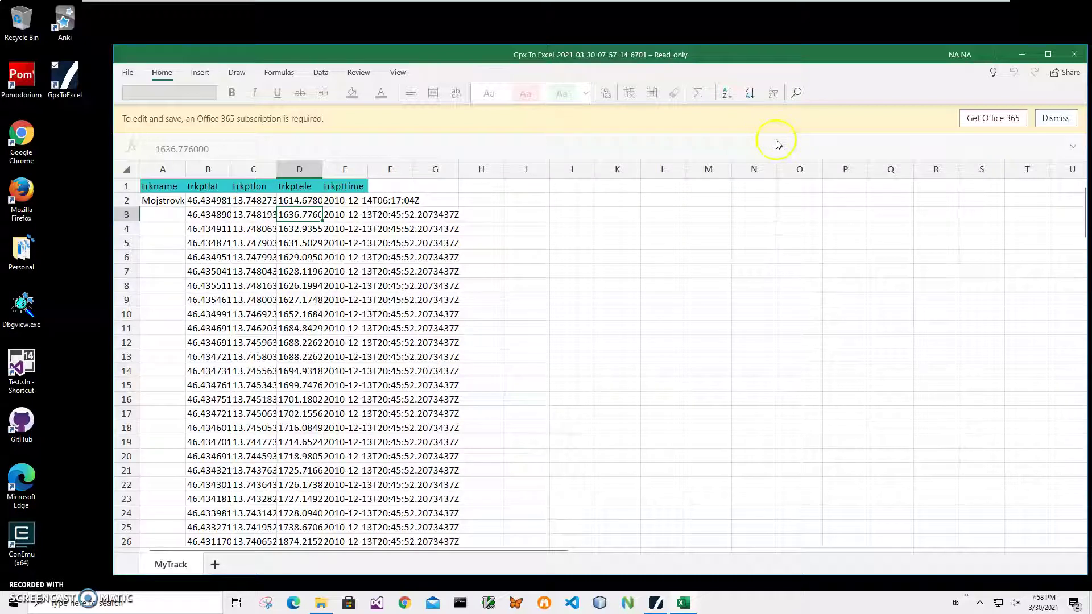
click(237, 341)
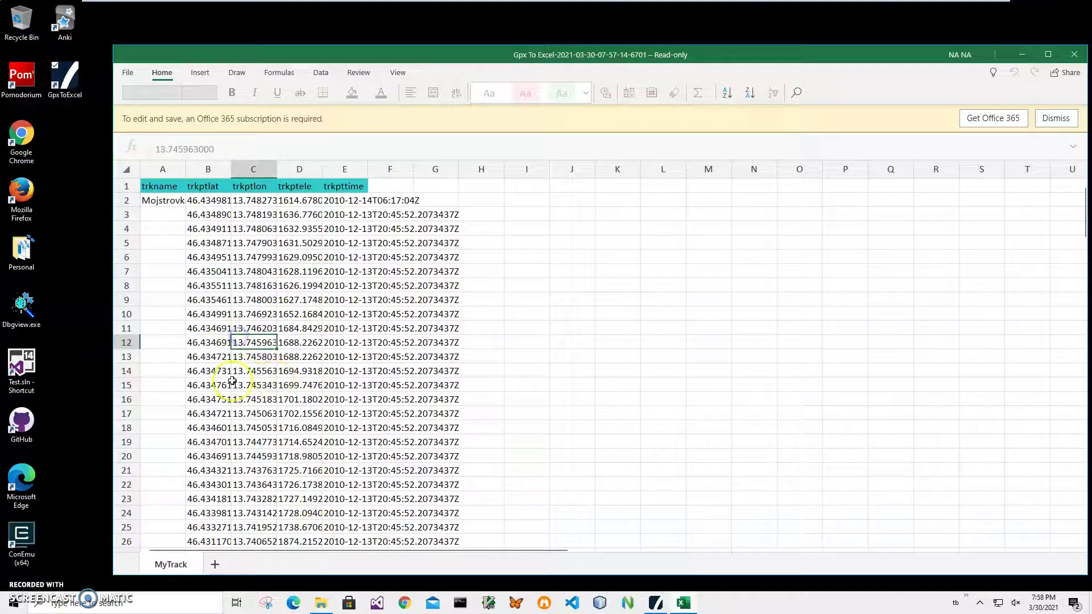
click(220, 384)
click(283, 355)
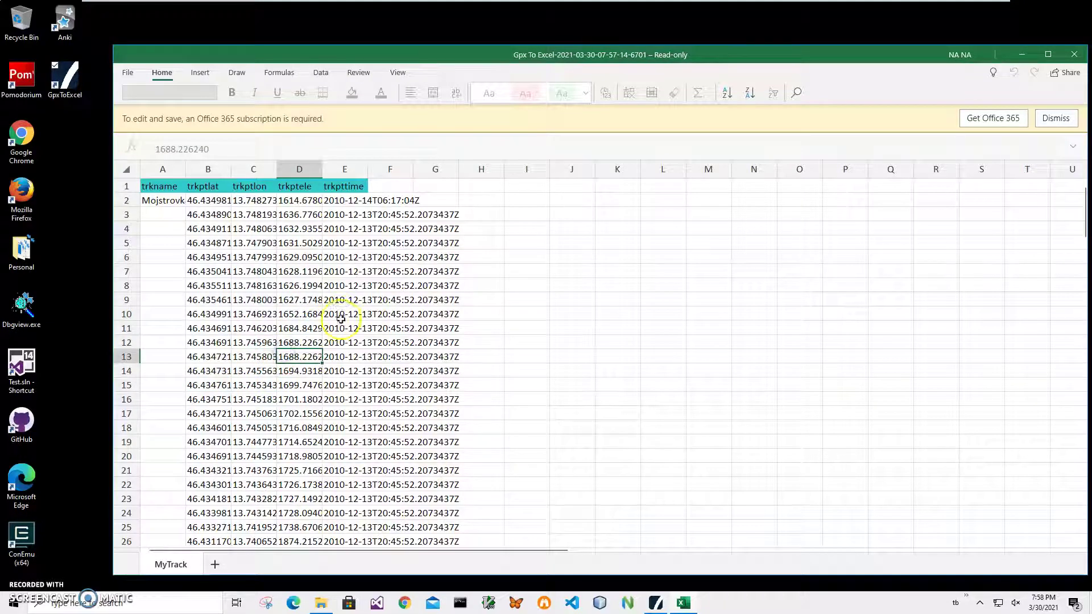
click(251, 312)
click(339, 313)
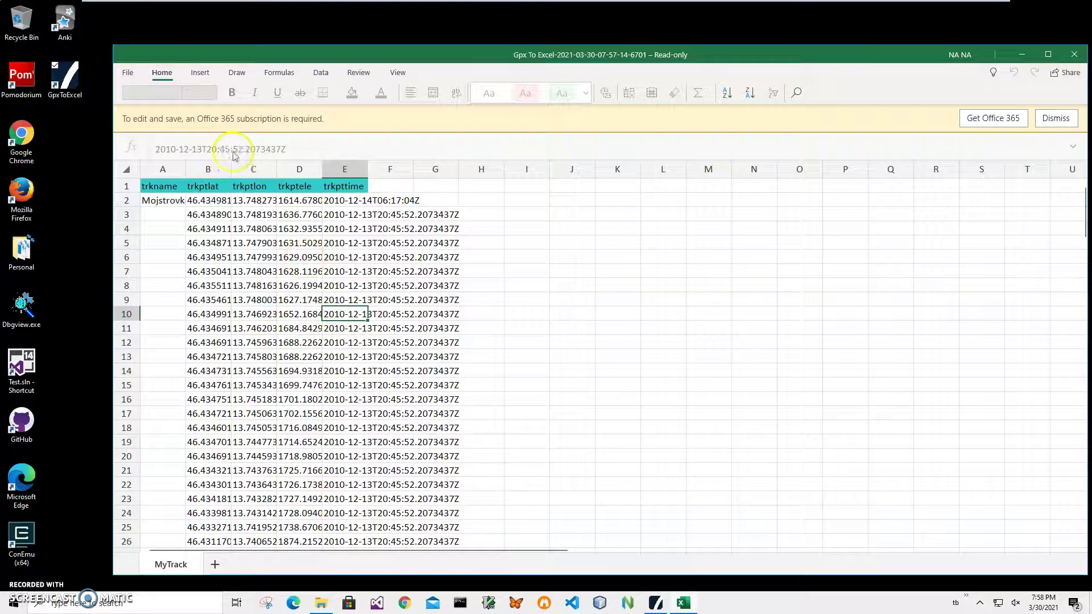
click(342, 371)
click(342, 413)
click(341, 455)
scroll(348, 436, down, 1)
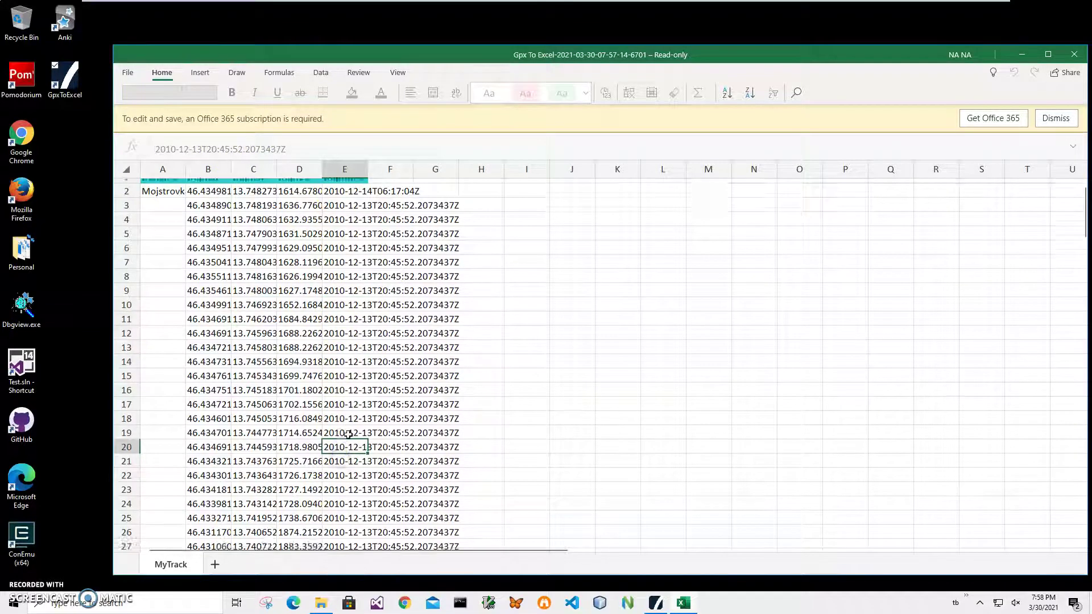
scroll(349, 435, down, 8)
scroll(358, 419, down, 2)
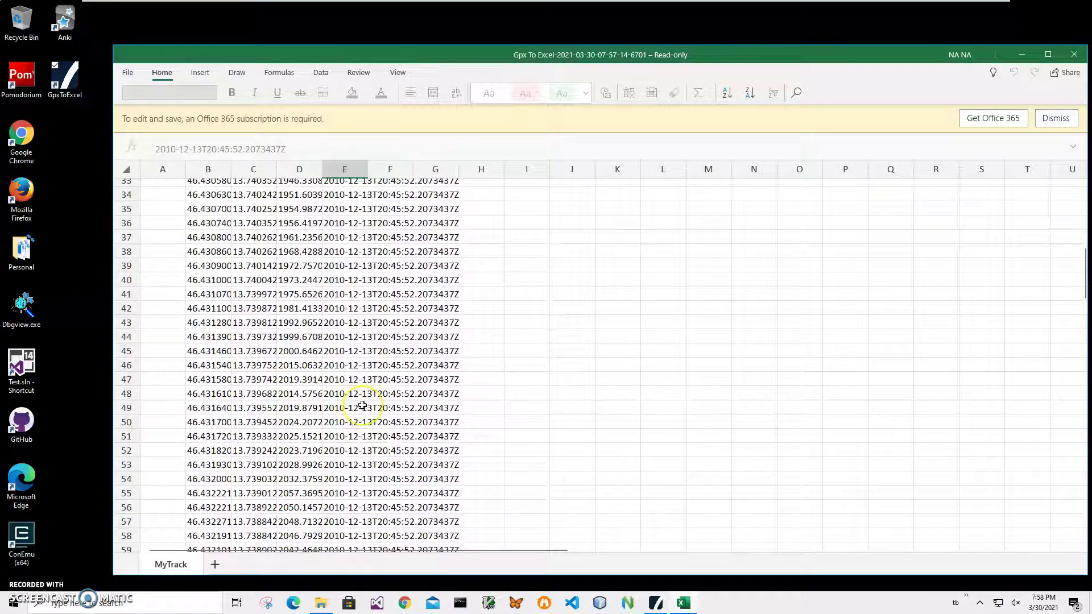